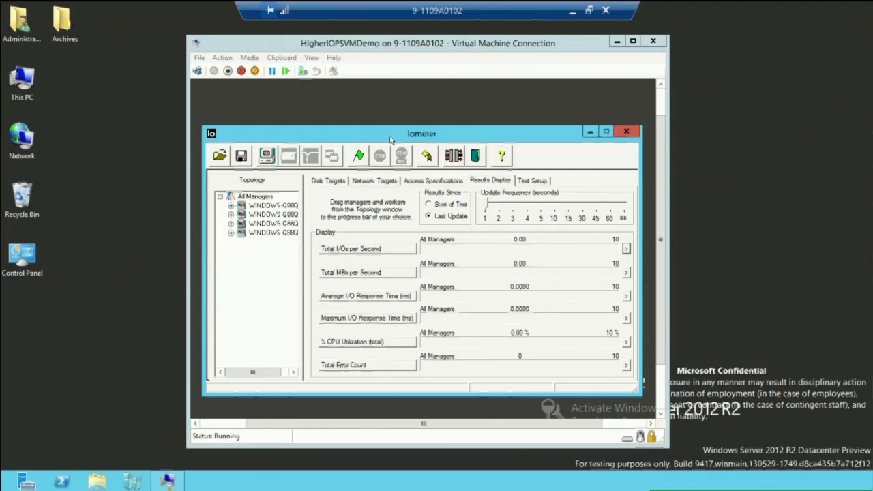
Inspect the SCSI controller and its attached drives in the HigherIOPSVMDemo virtual machine's settings, and close the settings without changes
click(199, 59)
click(206, 71)
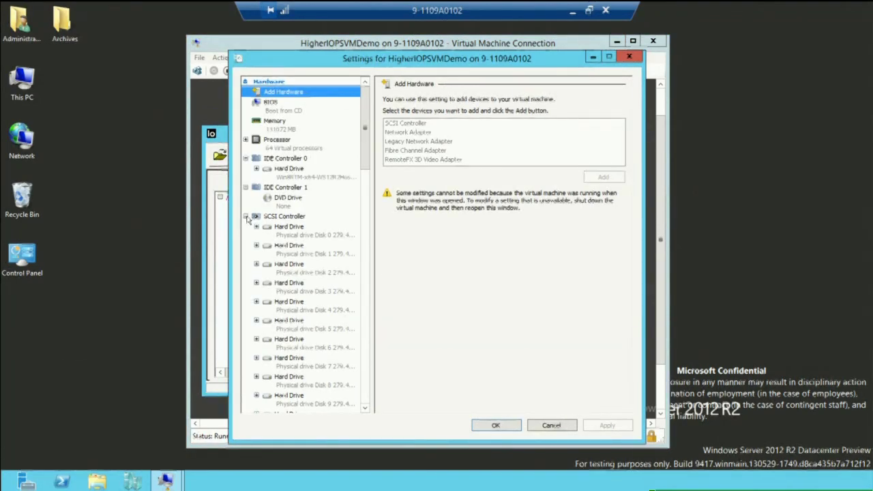
click(276, 217)
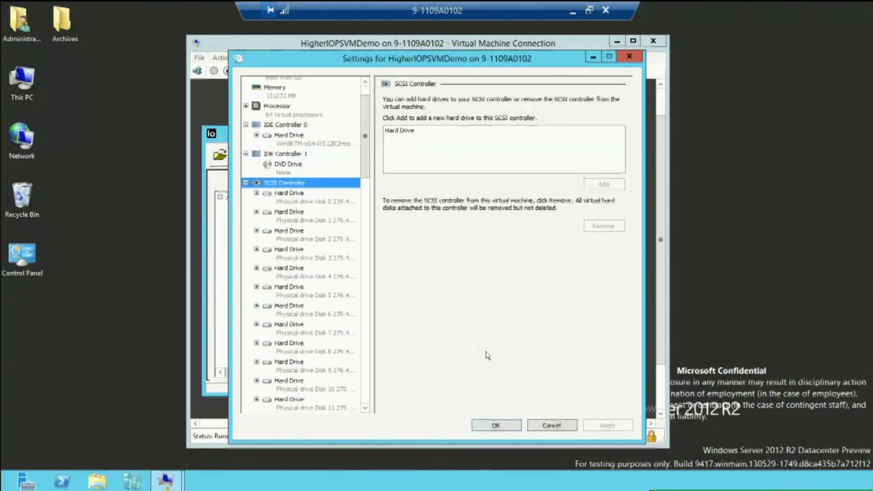
click(552, 425)
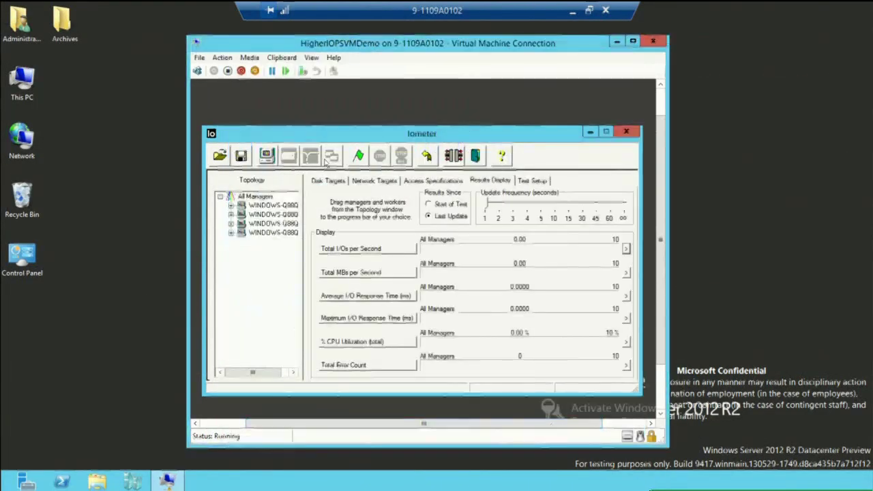
Display the disk targets of the first manager in the Iometer topology
click(281, 207)
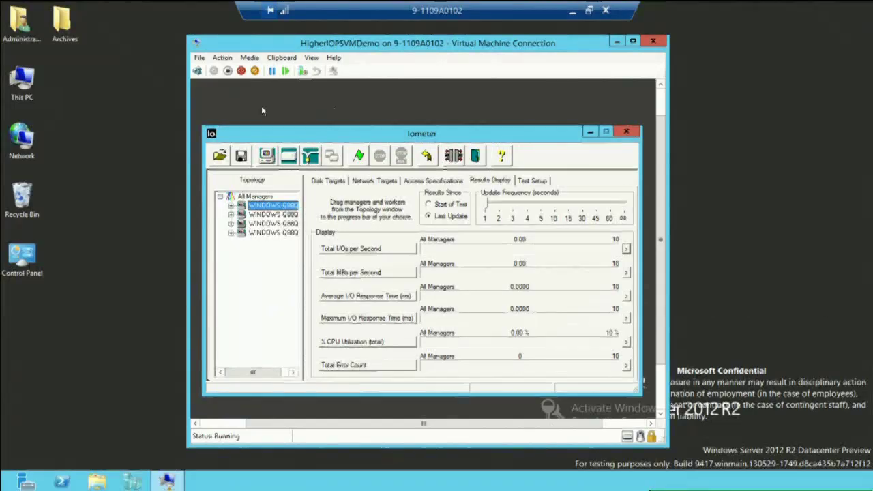
click(318, 181)
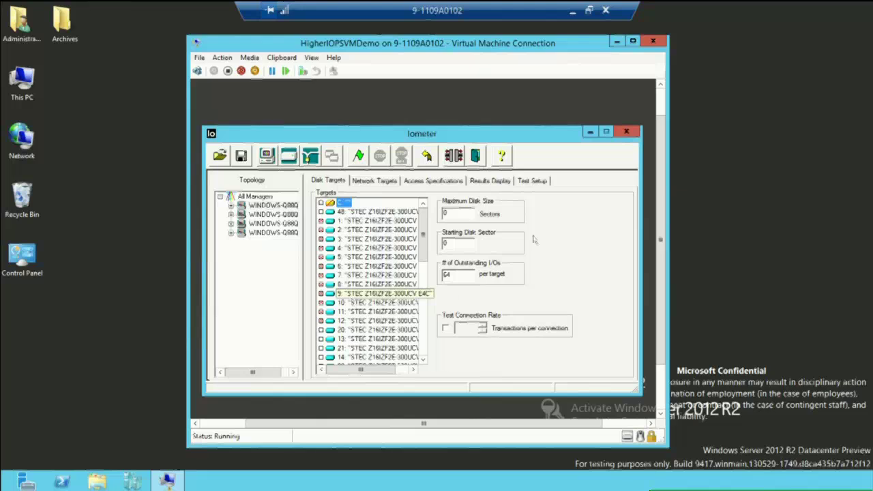
Review the psaffinity.exe output for dynamo.exe in the virtual machine's Command Prompt, and minimize the prompt
drag(661, 188, 660, 250)
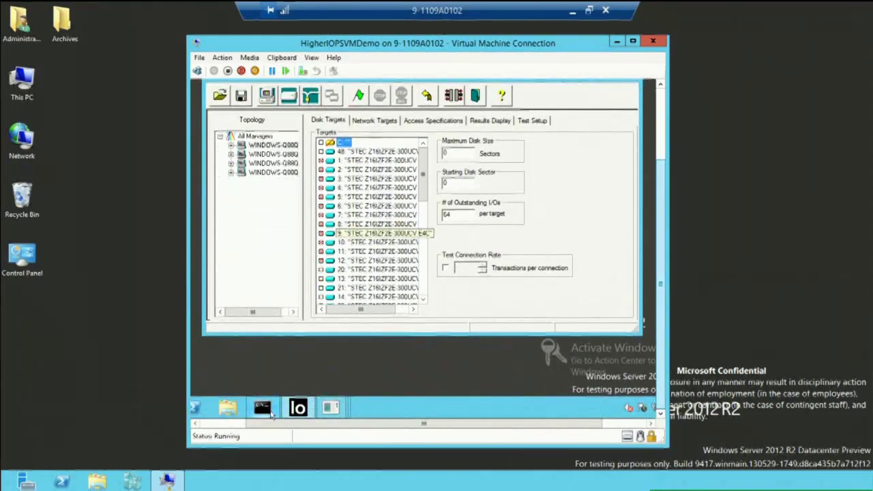
click(264, 409)
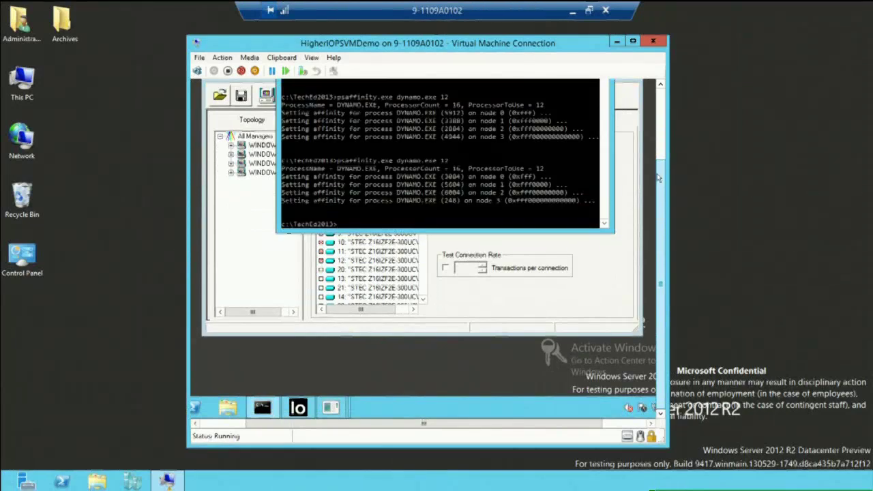
drag(662, 176, 665, 90)
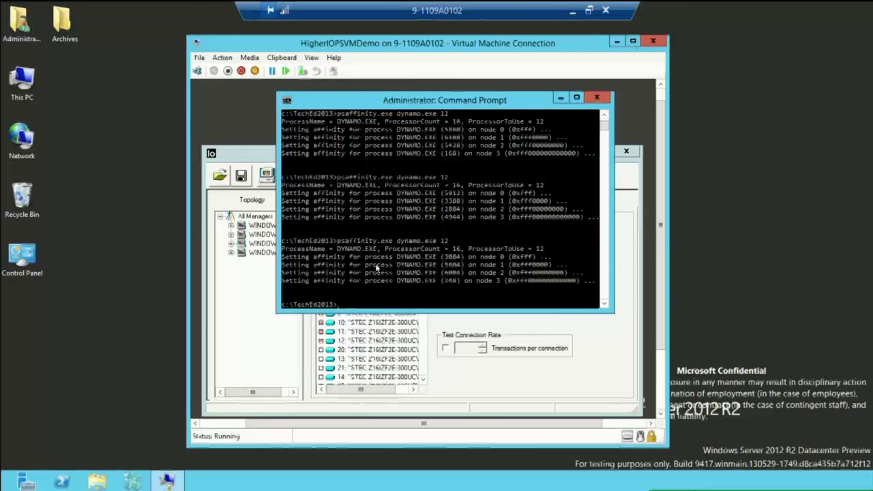
click(560, 99)
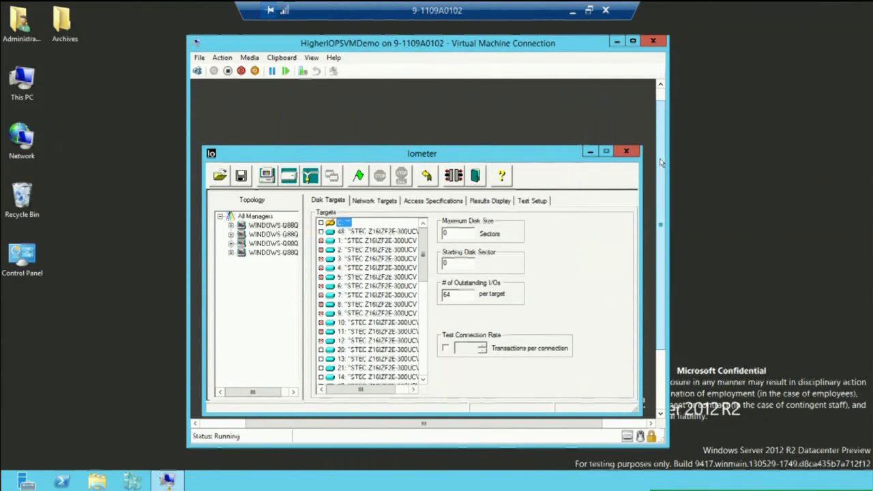
Open the large gauge for Total I/Os per Second across all managers from Iometer's results display
scroll(472, 164, down, 2)
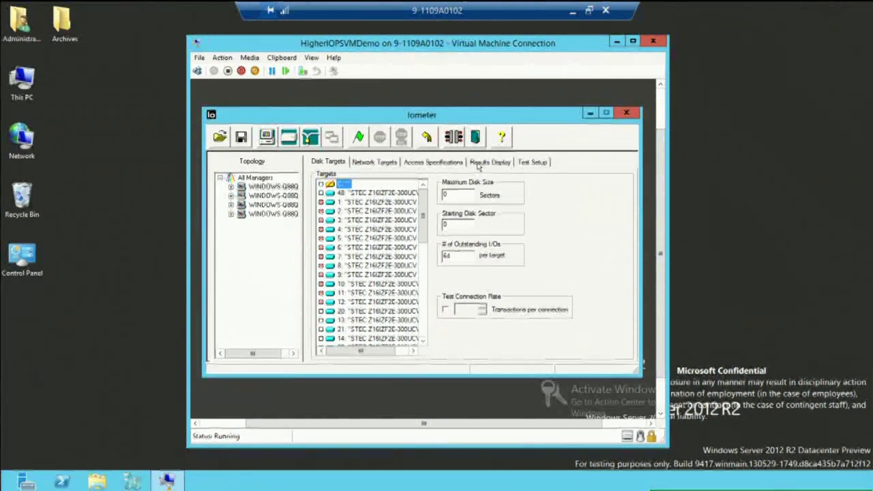
click(478, 162)
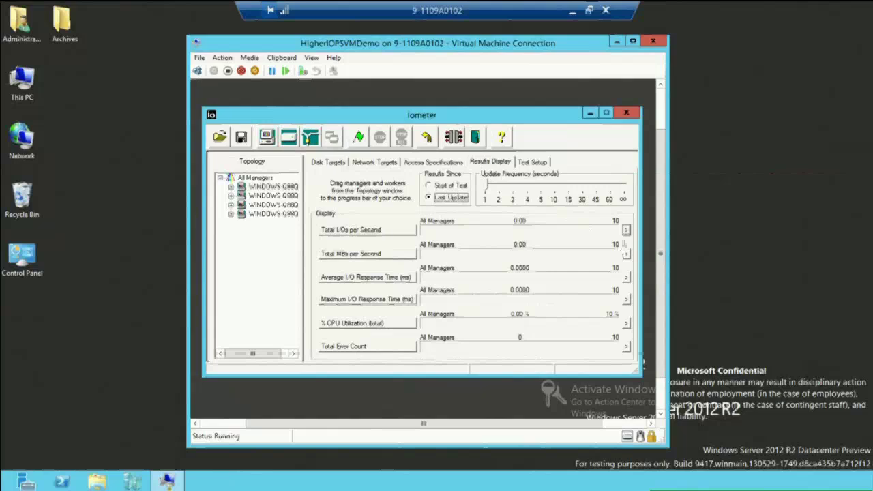
click(626, 231)
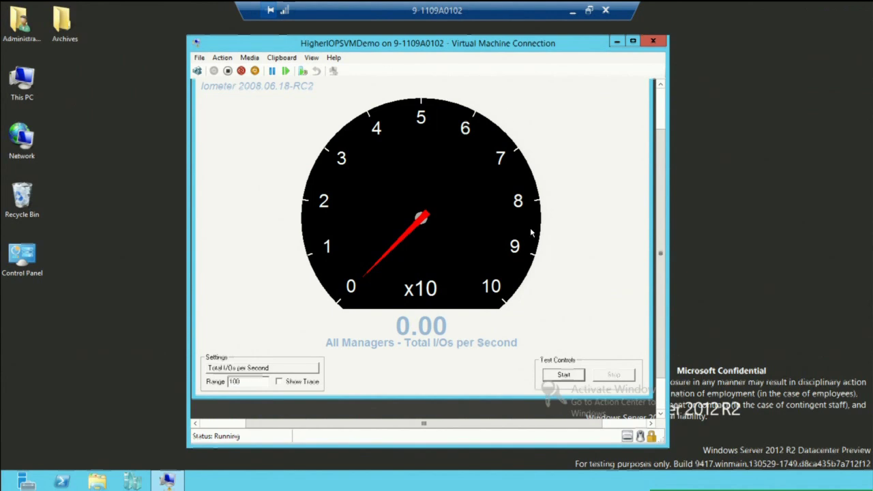
Run the Iometer I/O test from the gauge window, start it once more, and stop it
click(574, 375)
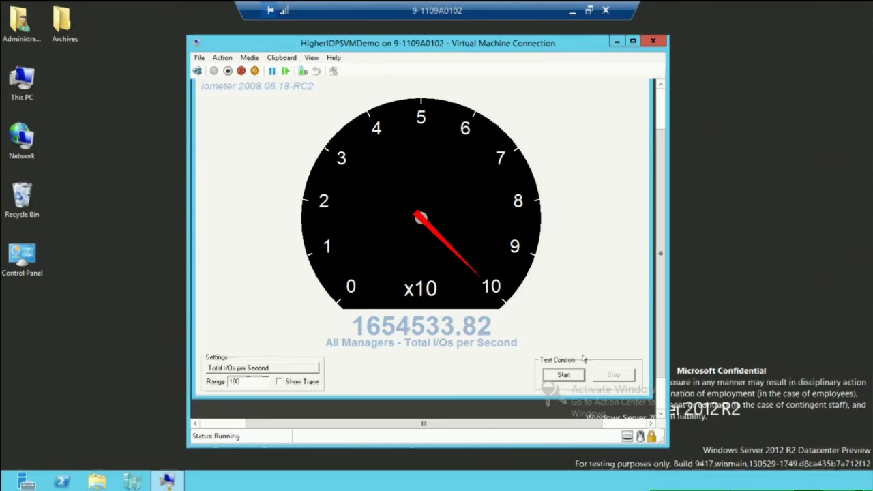
click(575, 377)
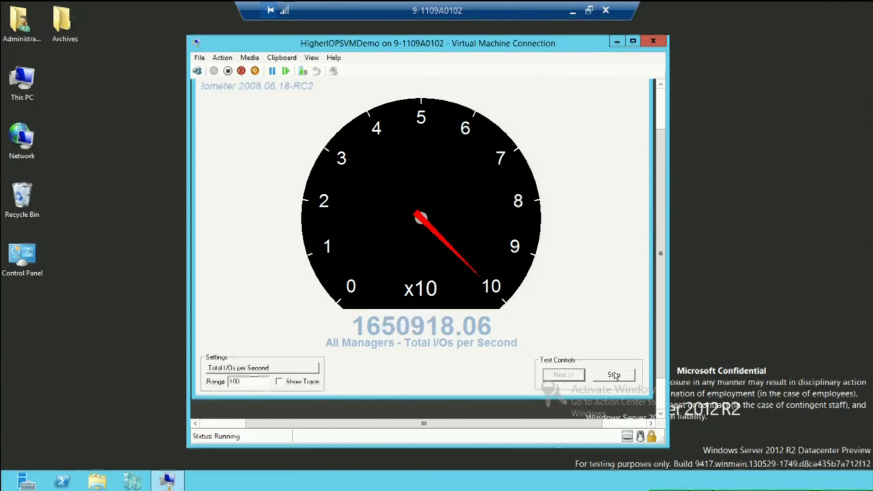
click(615, 379)
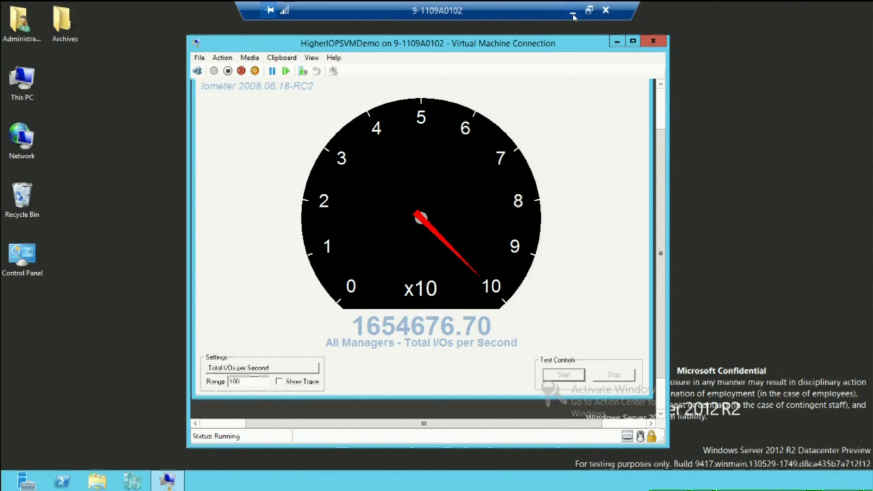
Minimize the 9-1109A0102 remote session and switch to PowerPoint on the local desktop
click(574, 12)
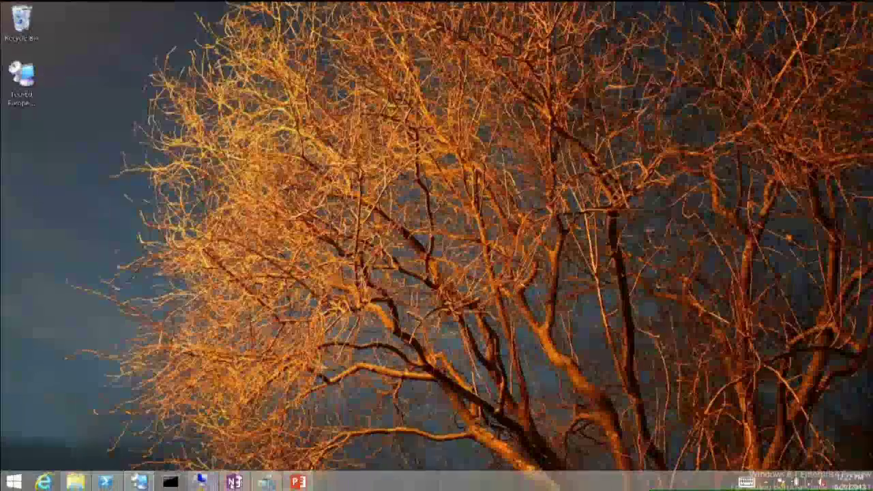
click(298, 484)
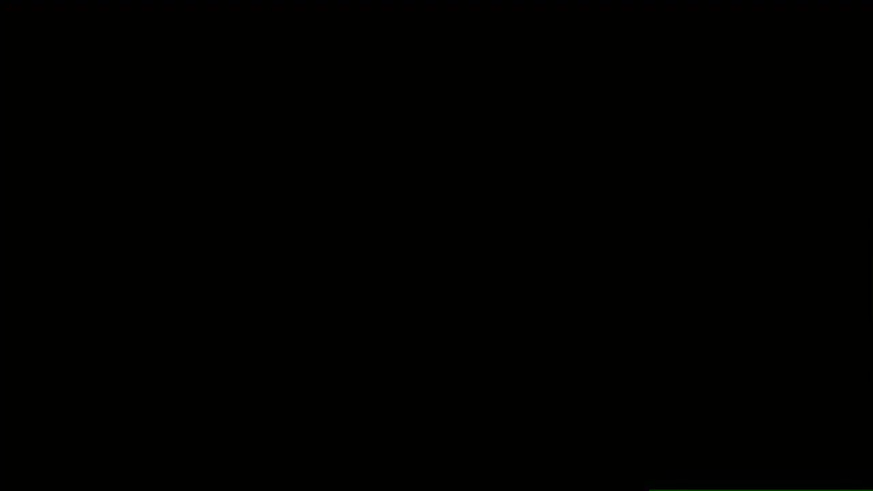
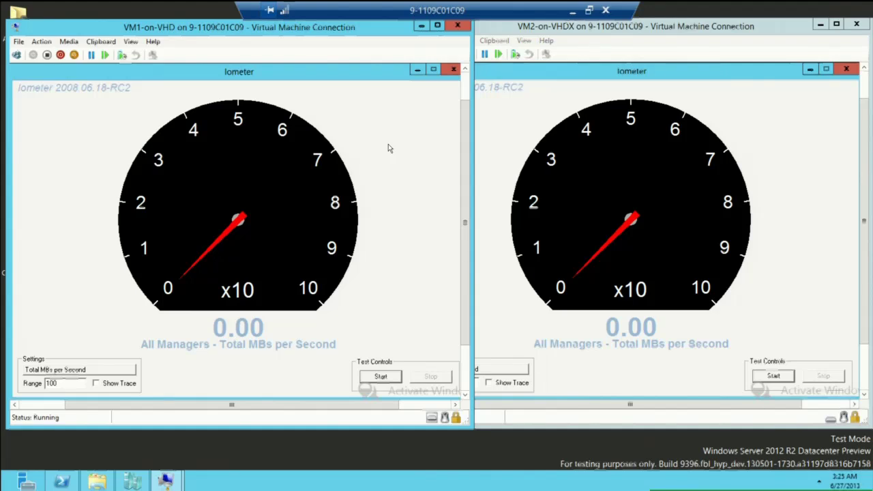
Start the Total MBs per Second tests in both the VM1-on-VHD and VM2-on-VHDX virtual machines
click(673, 29)
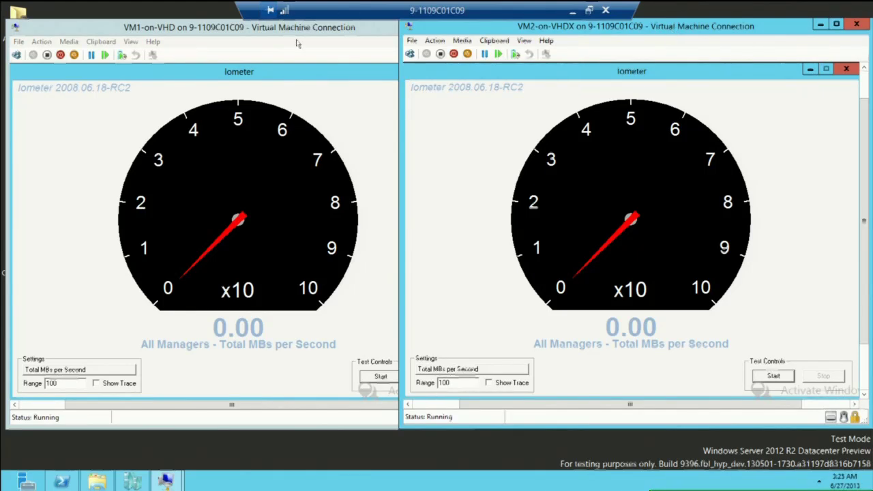
click(227, 33)
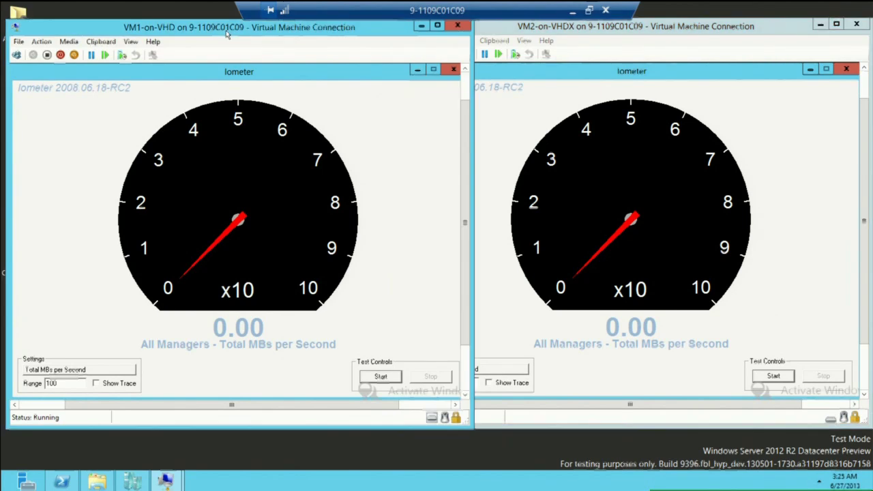
click(380, 377)
click(774, 376)
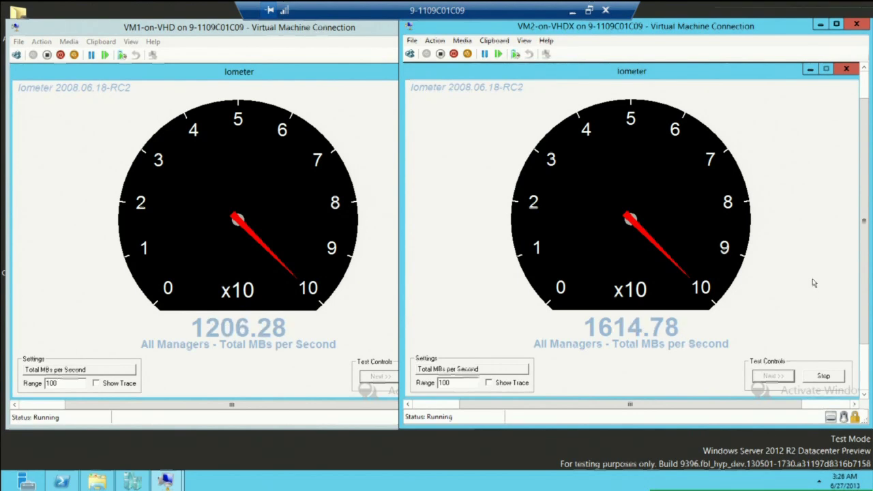
Stop the running Iometer test in VM2-on-VHDX and the one in VM1-on-VHD
click(823, 378)
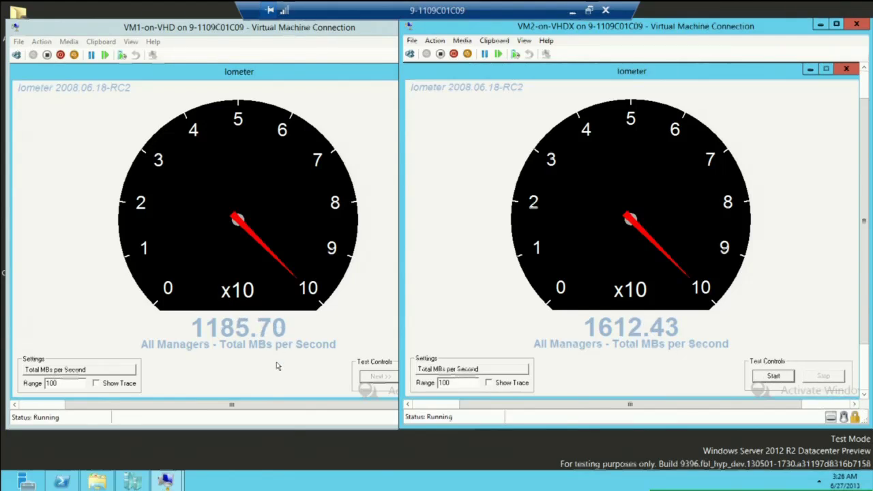
click(298, 368)
click(430, 378)
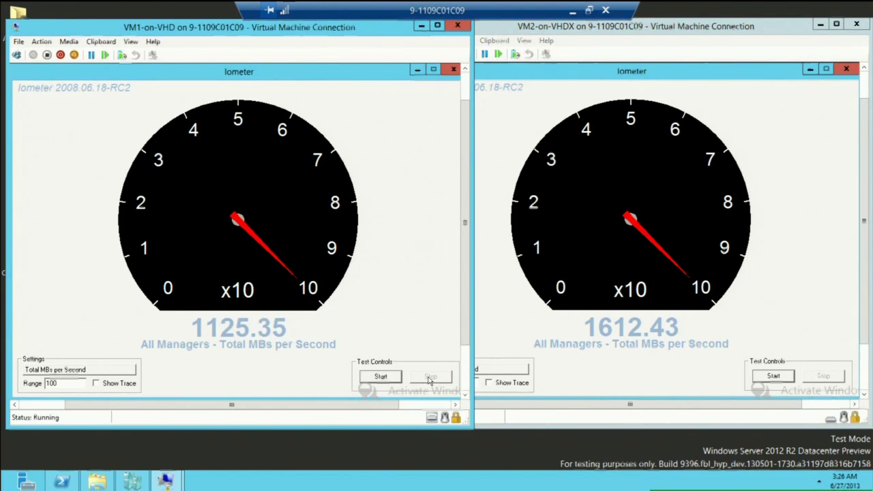
Close the throughput gauges and the Iometer windows in both virtual machines
click(454, 70)
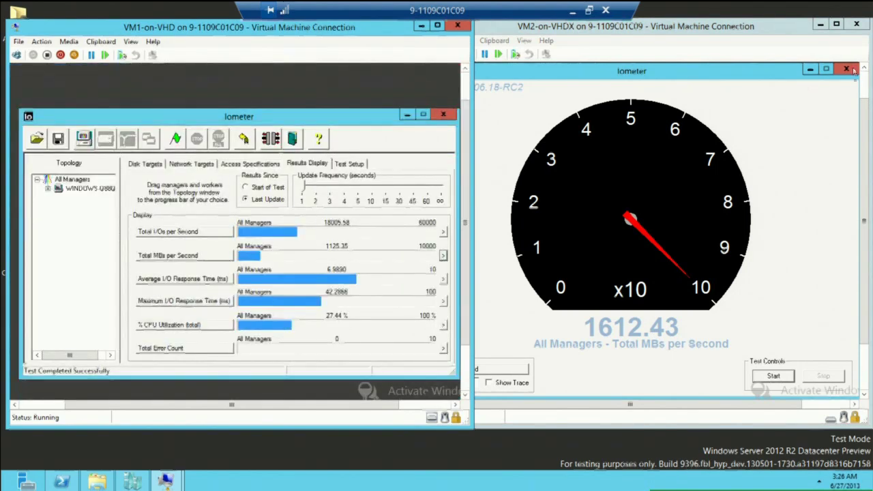
click(847, 69)
click(848, 114)
click(395, 121)
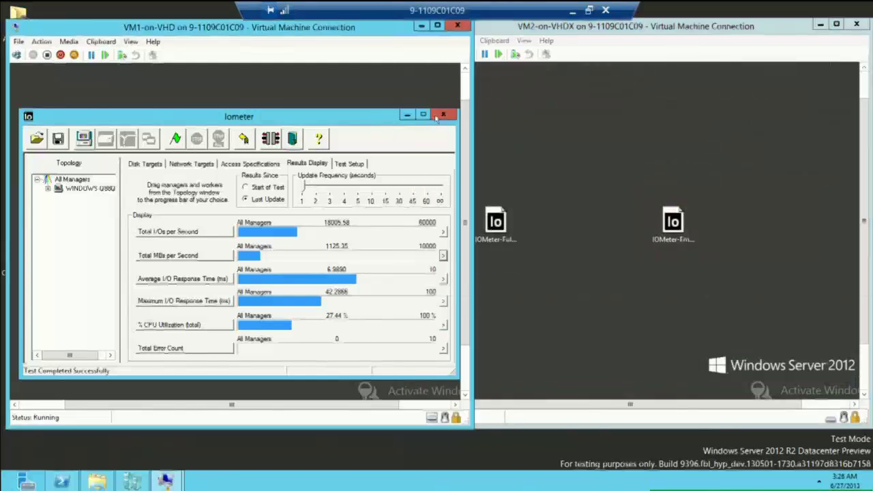
click(447, 116)
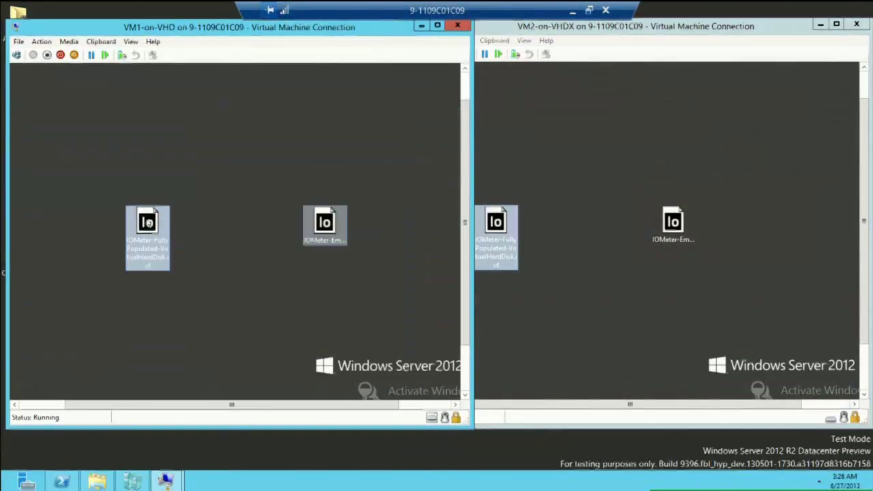
Open the IOMeter-EmptyGrowing-VirtualHardDisk.icf configuration in VM1-on-VHD and the matching empty-disk configuration in VM2-on-VHDX
click(326, 225)
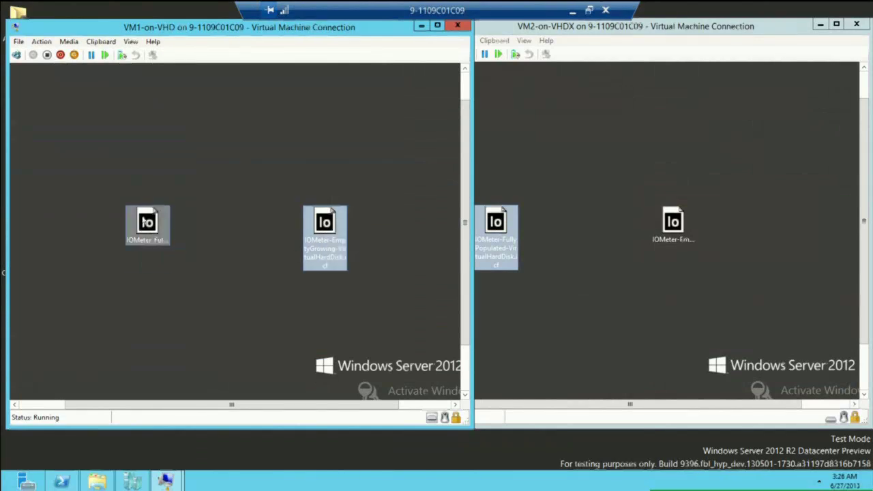
click(146, 223)
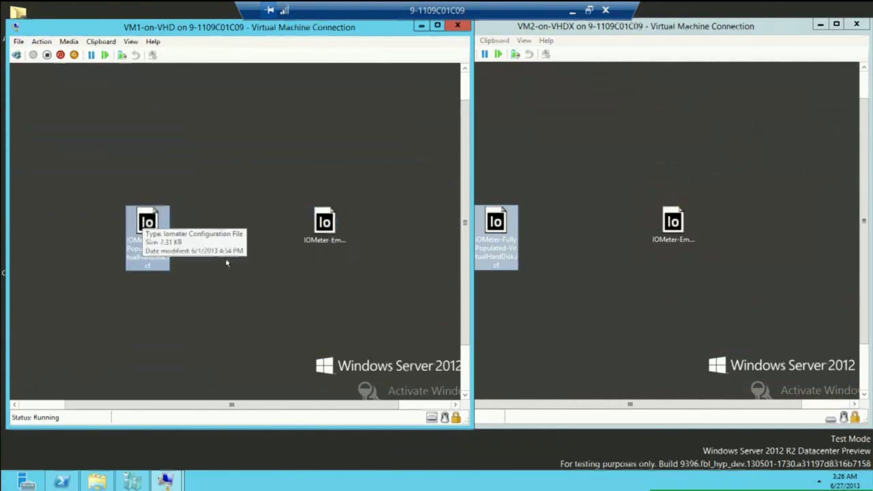
click(336, 229)
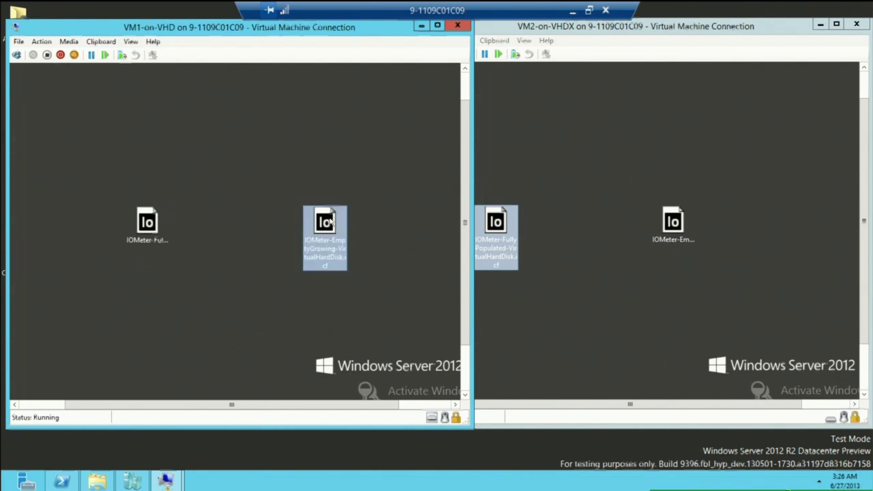
double_click(330, 222)
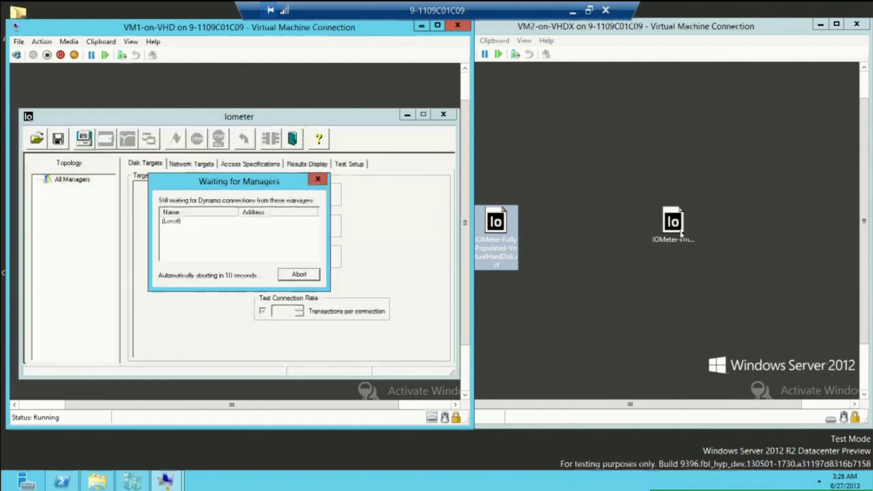
double_click(680, 235)
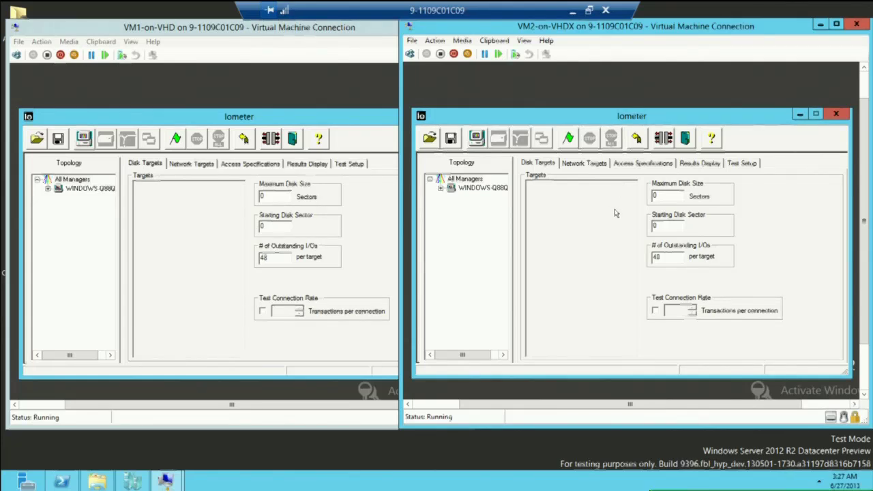
Open the large Total MBs per Second gauge from the Iometer results display in VM1-on-VHD and in VM2-on-VHDX
click(313, 165)
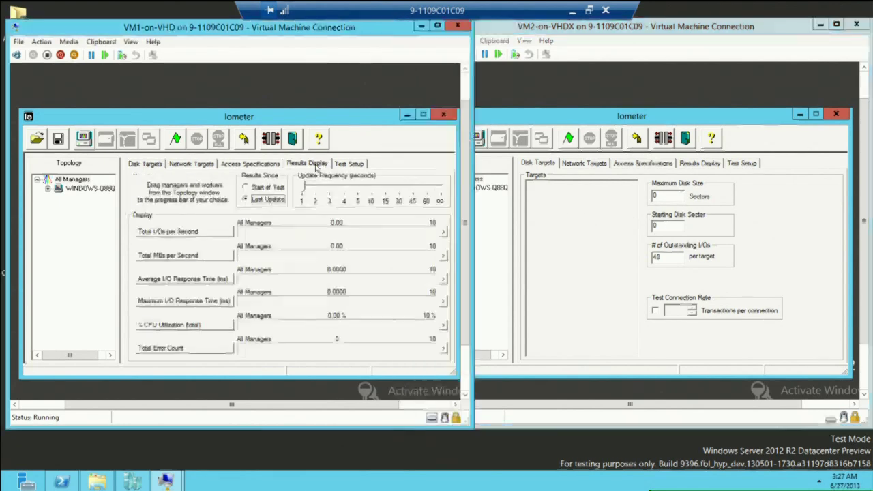
click(442, 259)
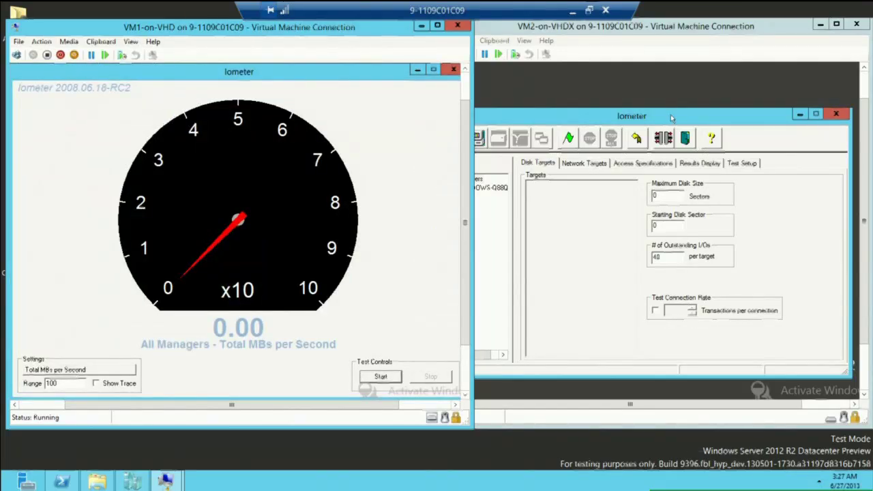
click(695, 156)
click(699, 163)
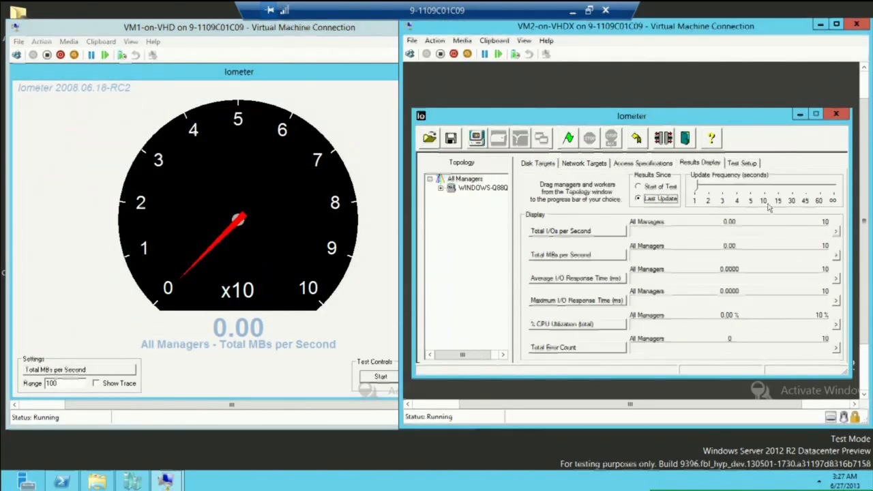
click(836, 255)
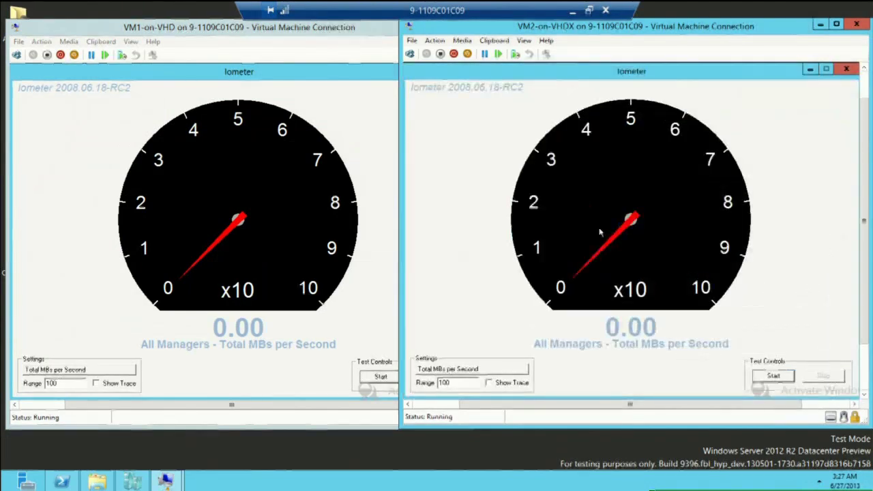
Start the empty-disk Iometer test in VM1-on-VHD and in VM2-on-VHDX
click(379, 373)
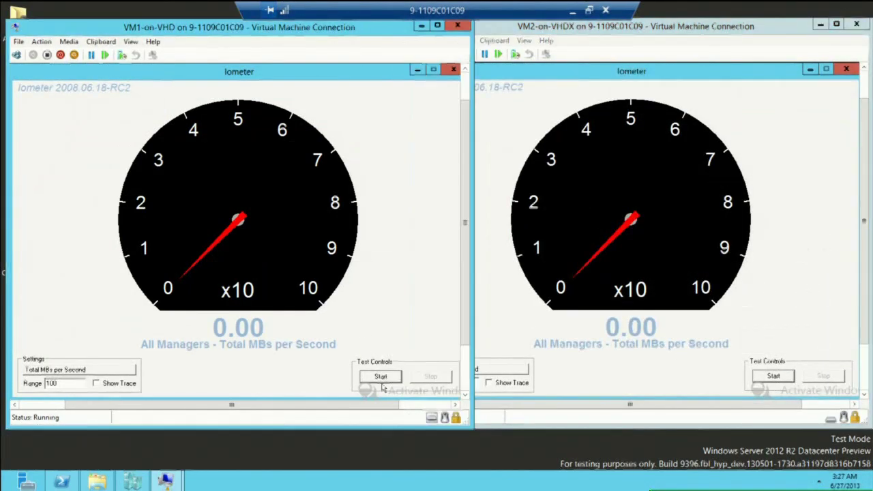
click(381, 377)
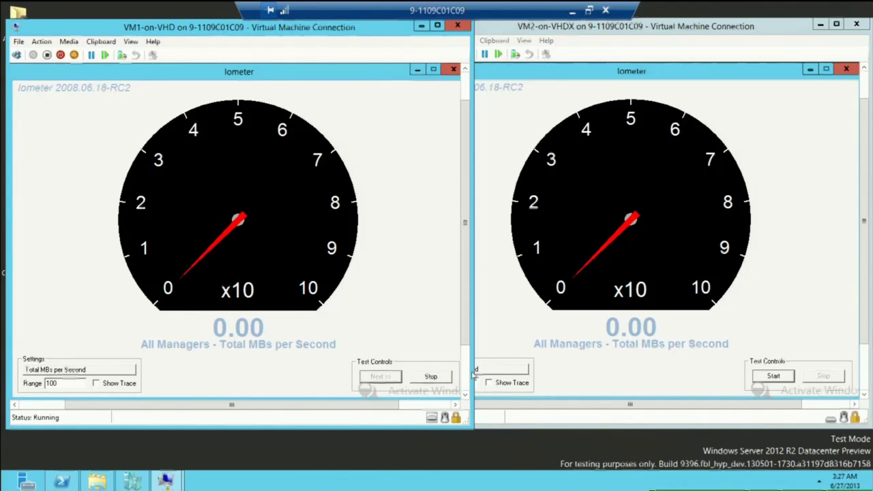
click(767, 381)
click(770, 377)
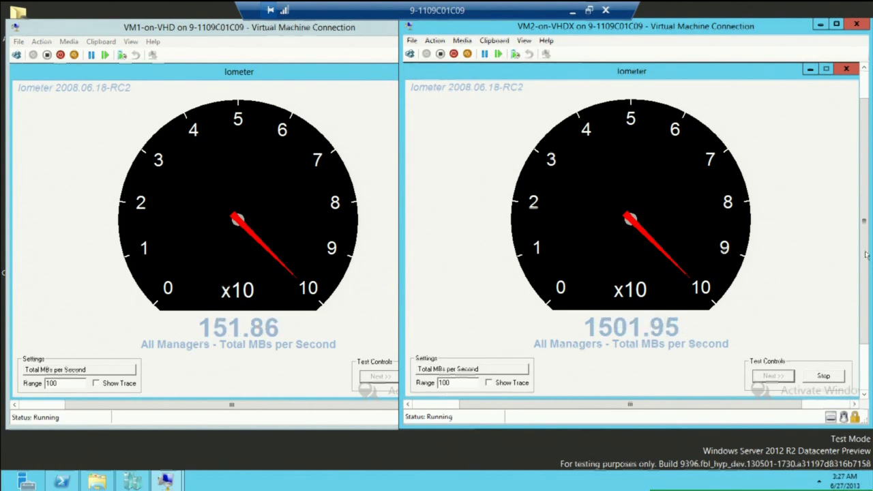
Check the file sizes of the growing empty-1024GB disks on the VHDX-Empty (E:) and VHD-Empty (P:) drives, and minimize File Explorer
click(99, 483)
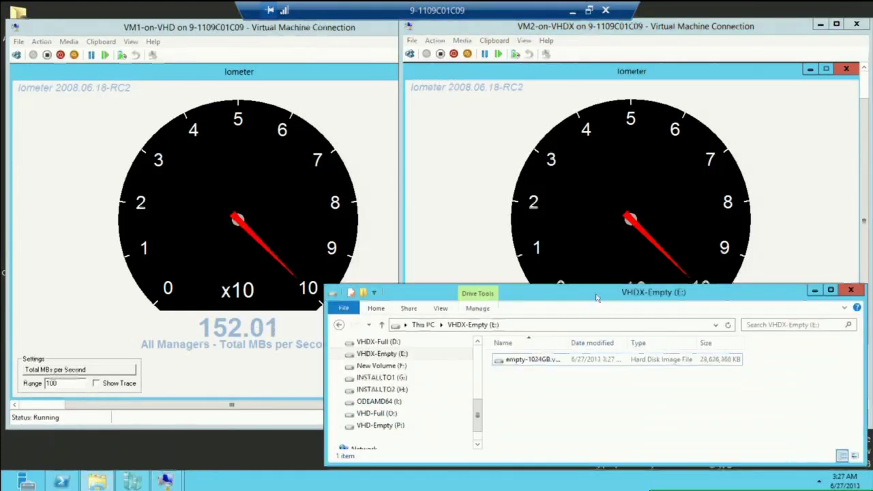
click(562, 271)
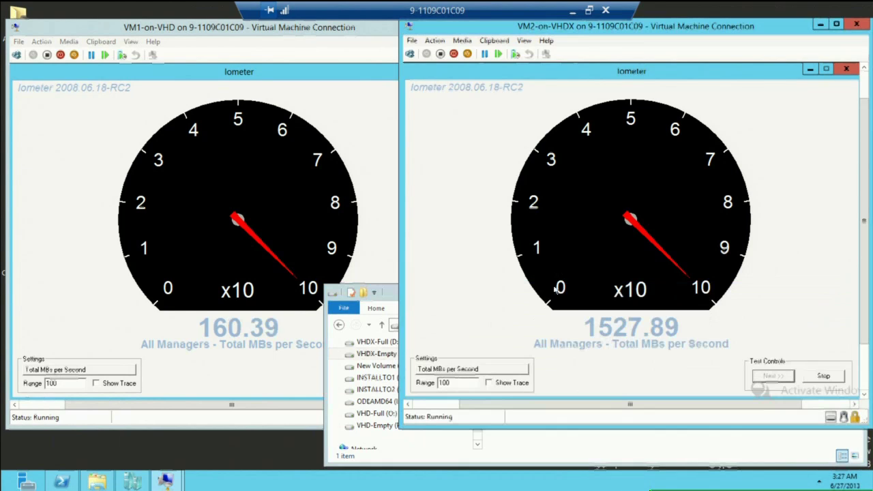
click(389, 295)
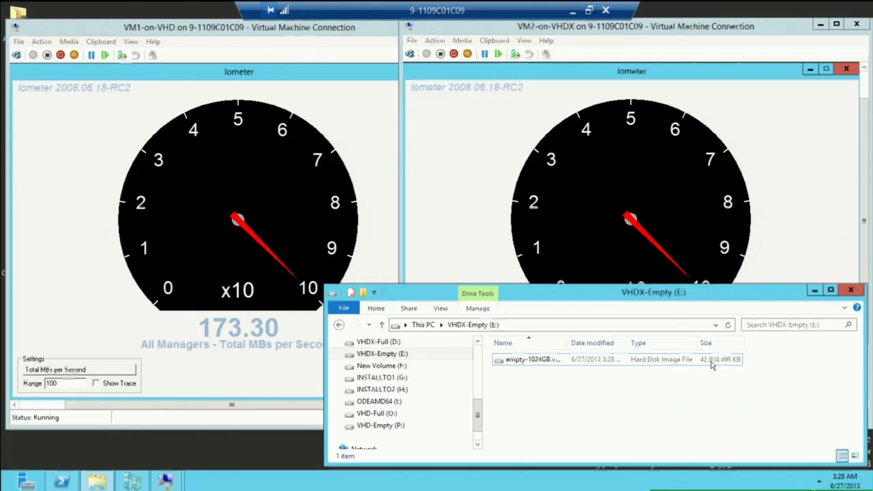
click(399, 427)
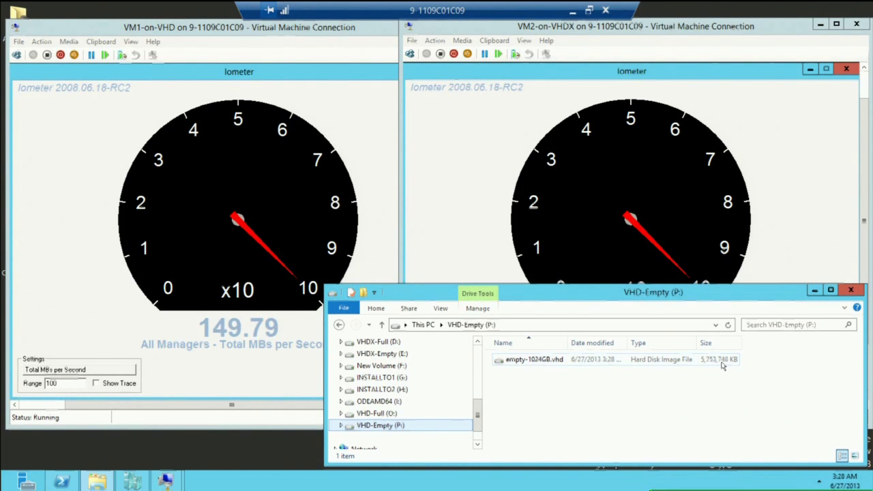
click(814, 292)
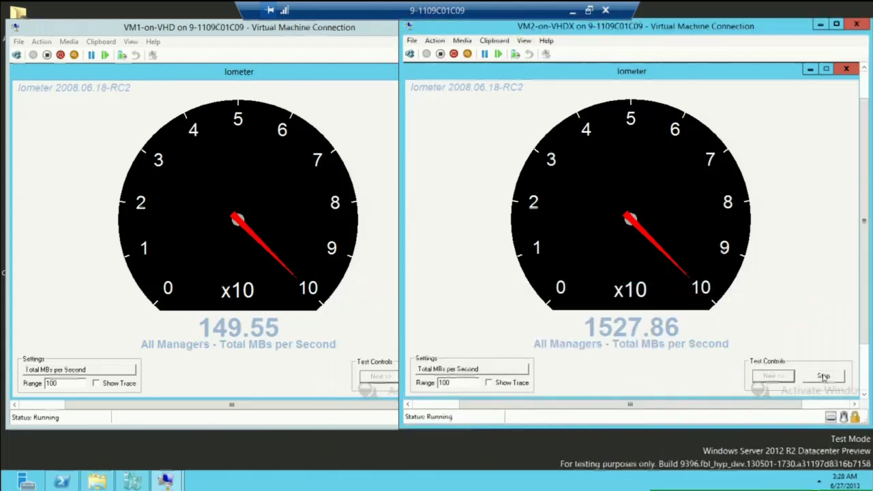
Stop the empty-disk Iometer tests in VM2-on-VHDX and VM1-on-VHD
click(824, 377)
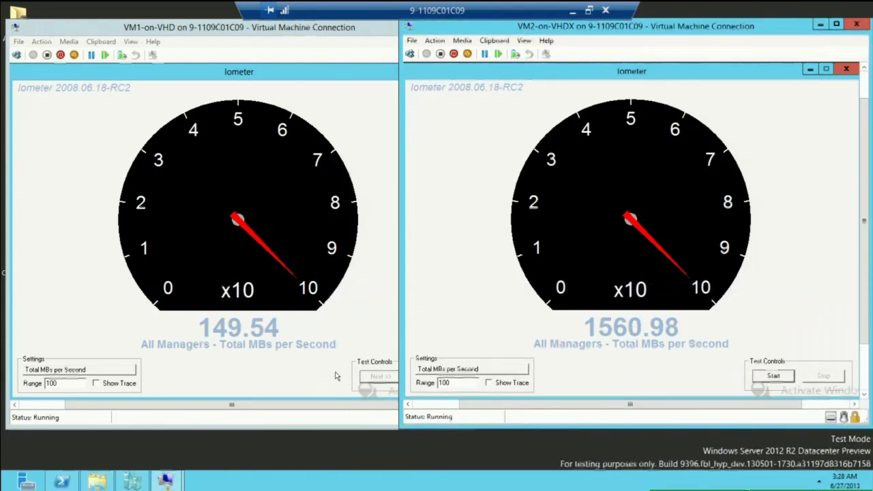
click(392, 247)
click(430, 377)
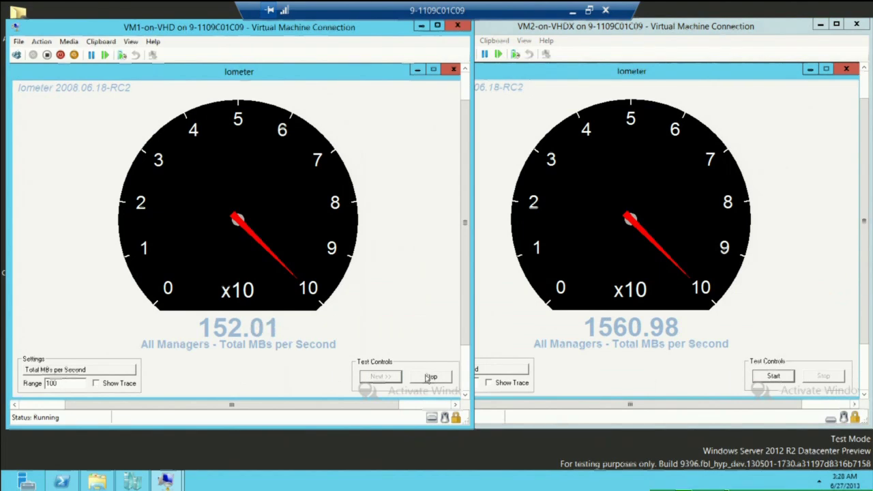
Leave the full-screen remote session, minimize Remote Desktop Connection Manager and switch to the PowerPoint presentation
click(588, 10)
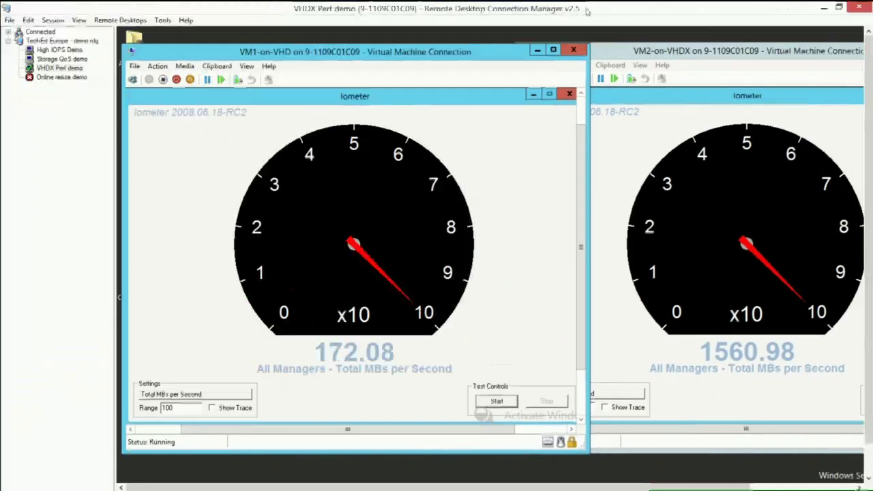
click(825, 7)
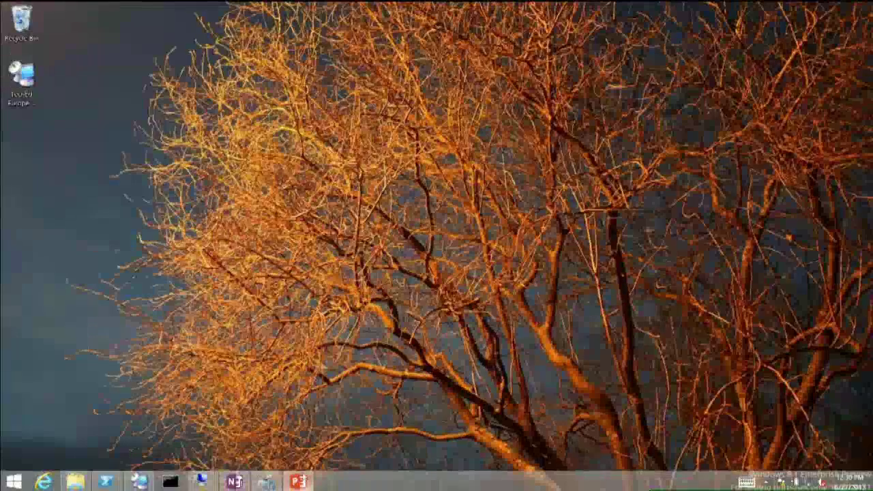
click(298, 481)
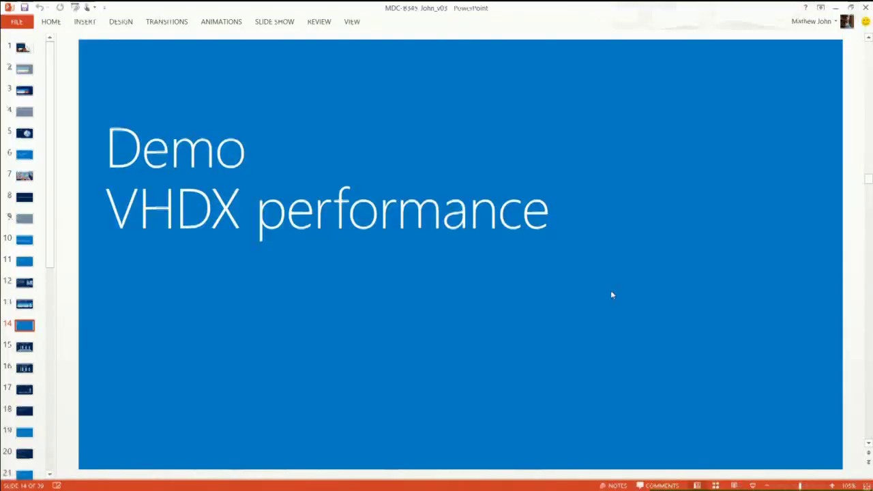